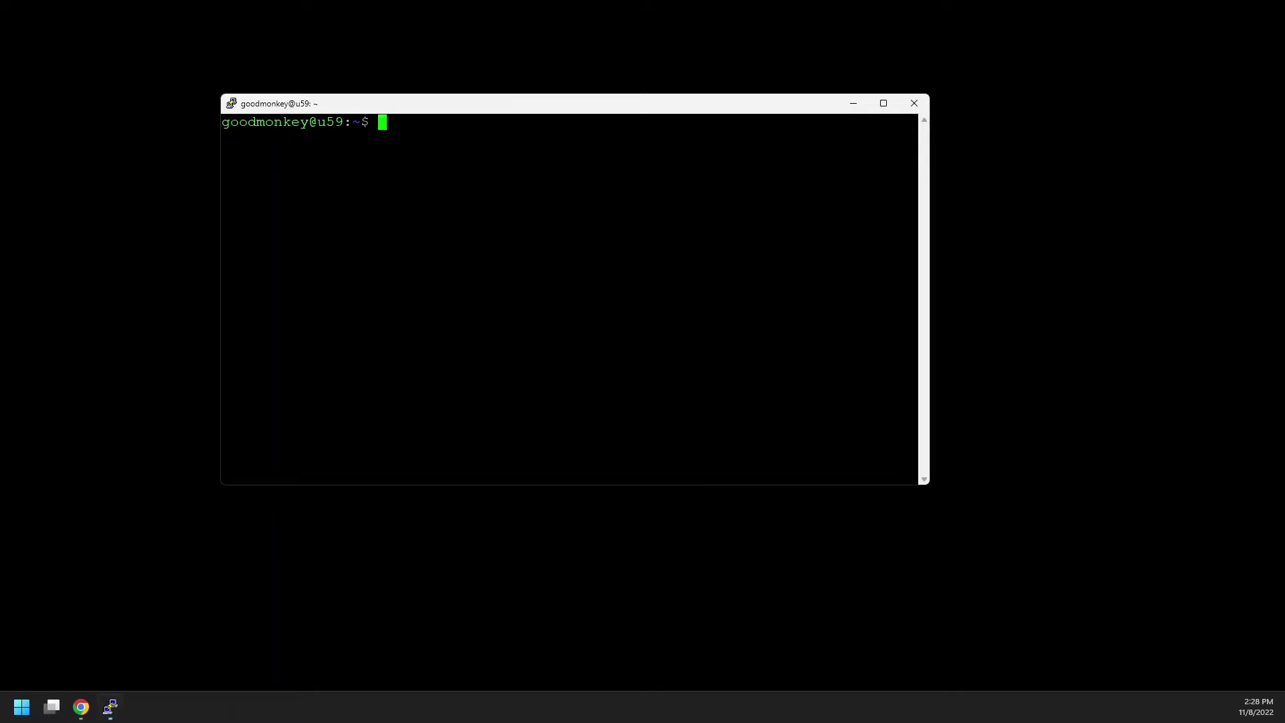
type("lsusb")
- Run lsusb and highlight the Realtek RTS5129 Card Reader Controller line
key("Return")
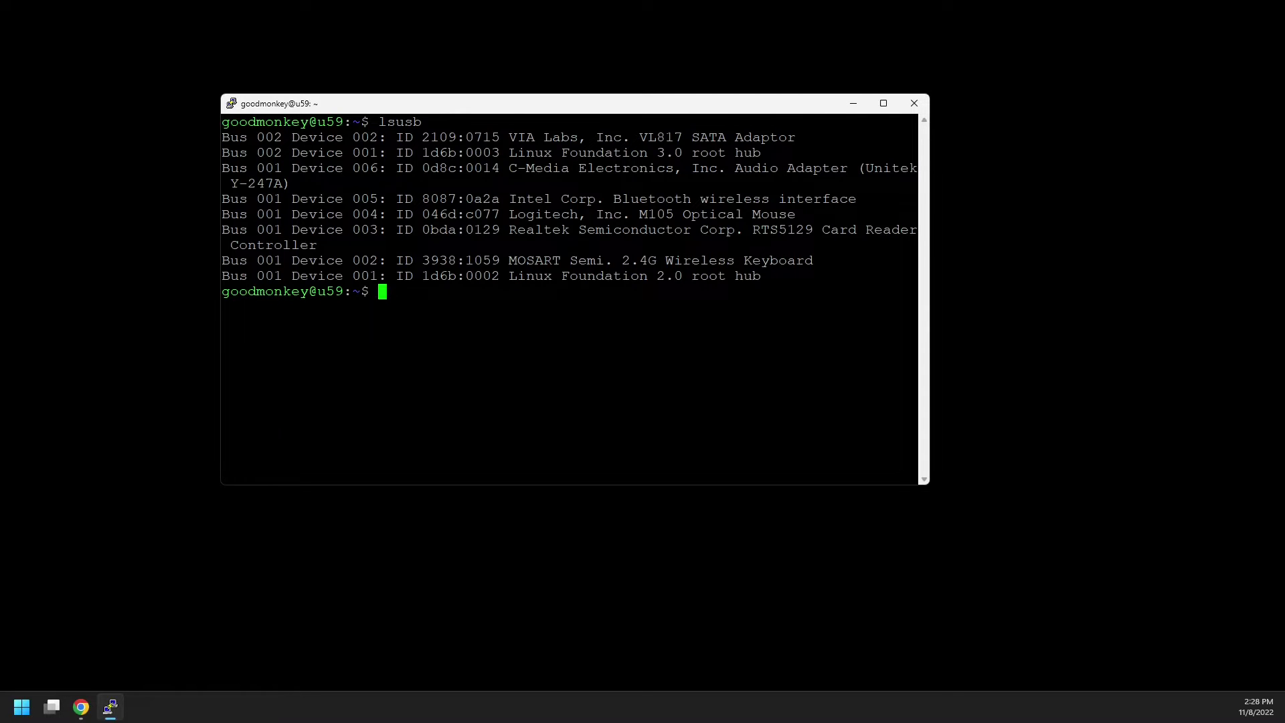
left_click_drag(510, 230, 773, 244)
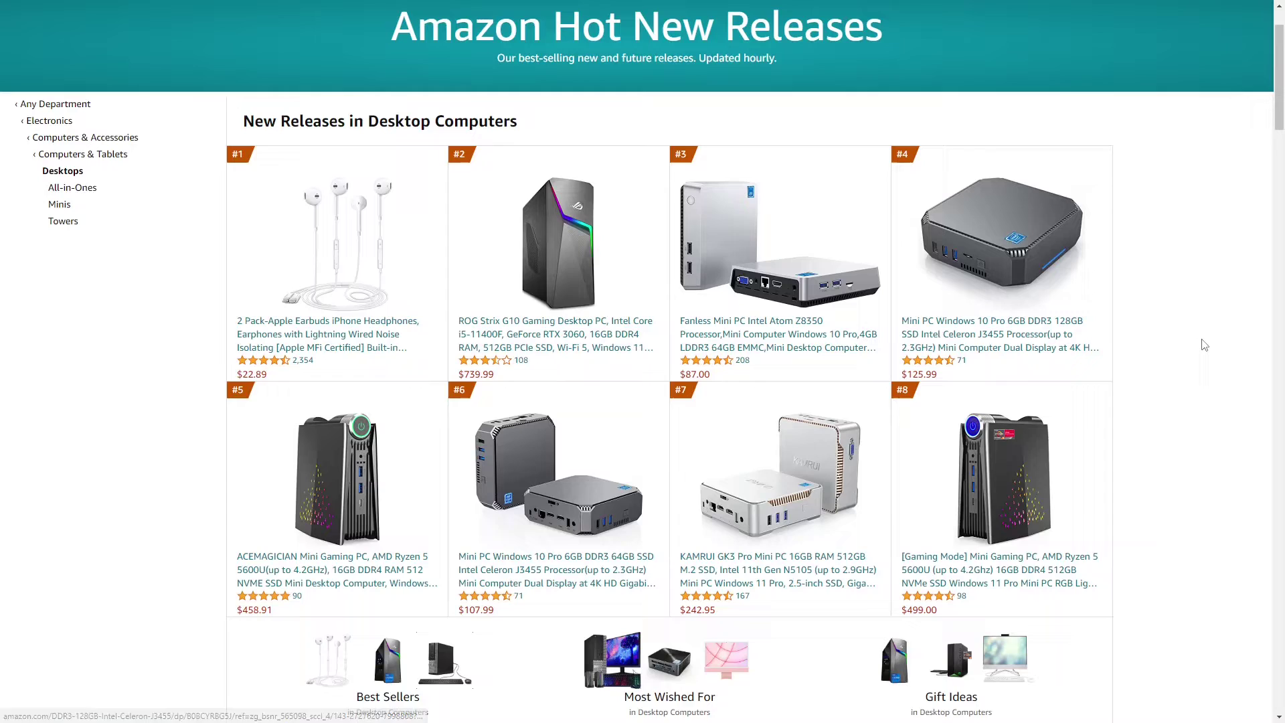
scroll(1204, 344, "down", 2)
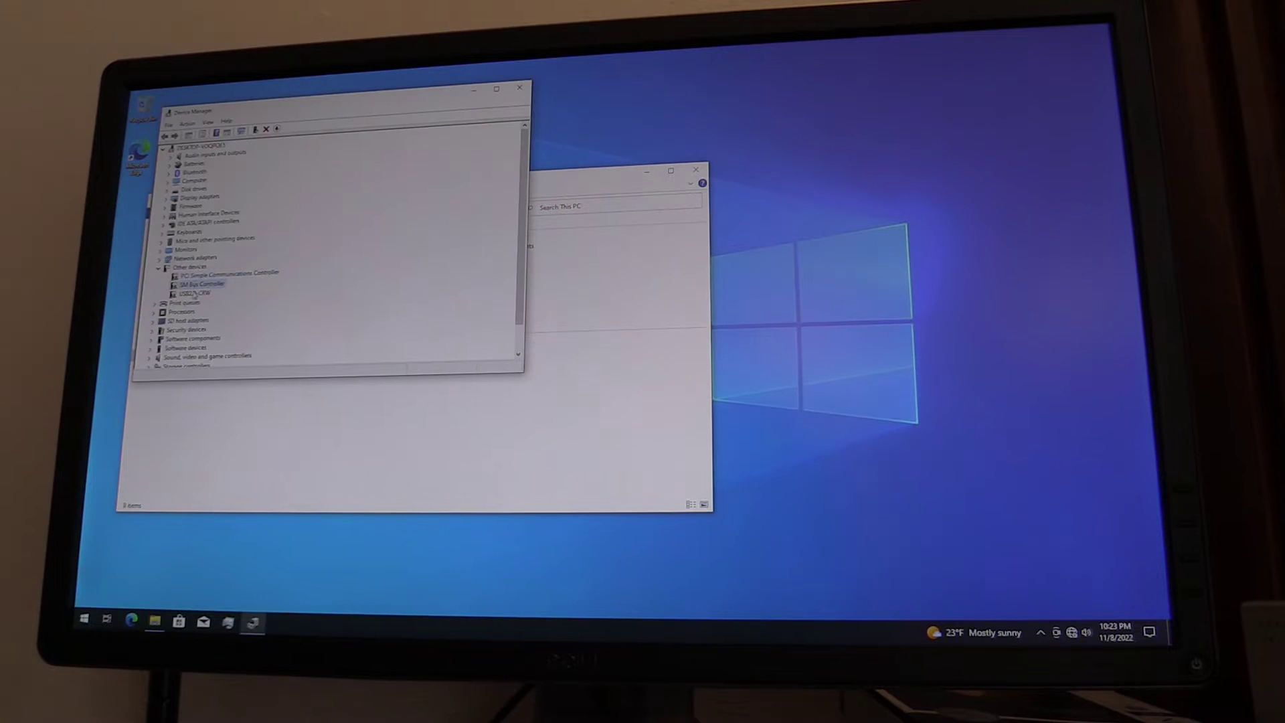
- Close the Device Manager and File Explorer windows to return to PuTTY
left_click(519, 89)
left_click(697, 169)
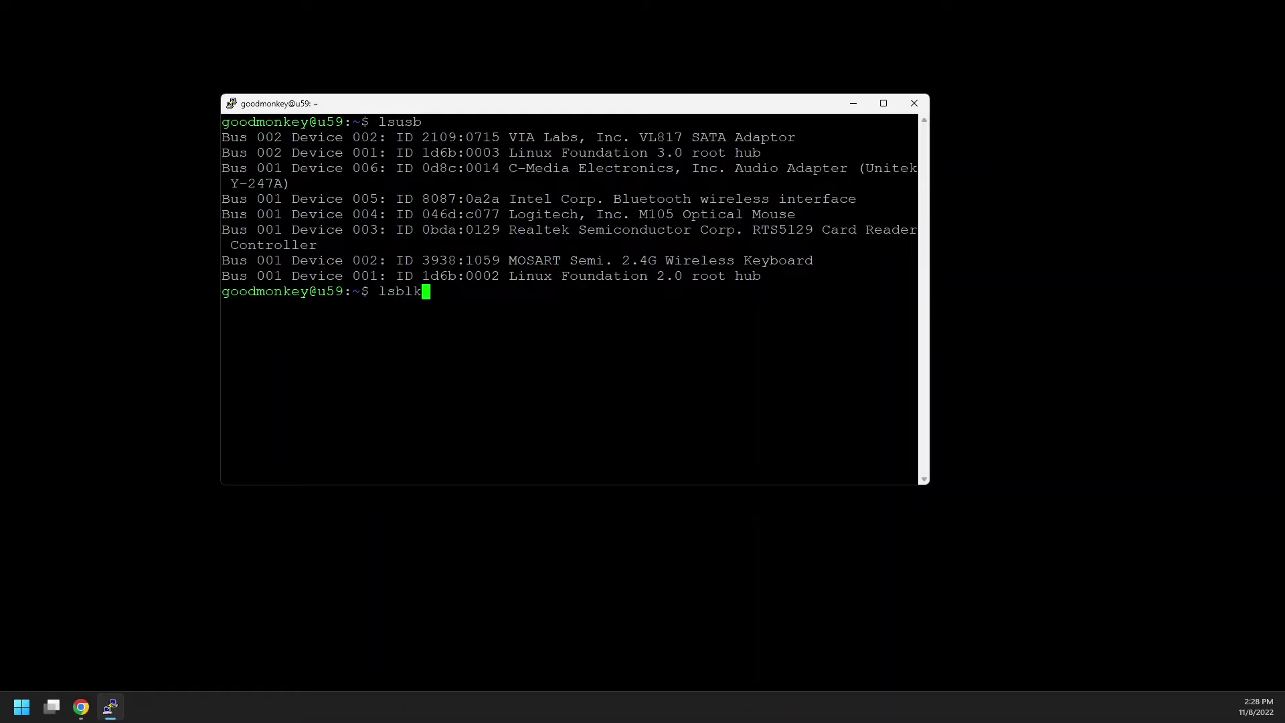
- Run lsblk, mount /dev/mmcblk3p1 at /mnt/micro, and list its files
key("Return")
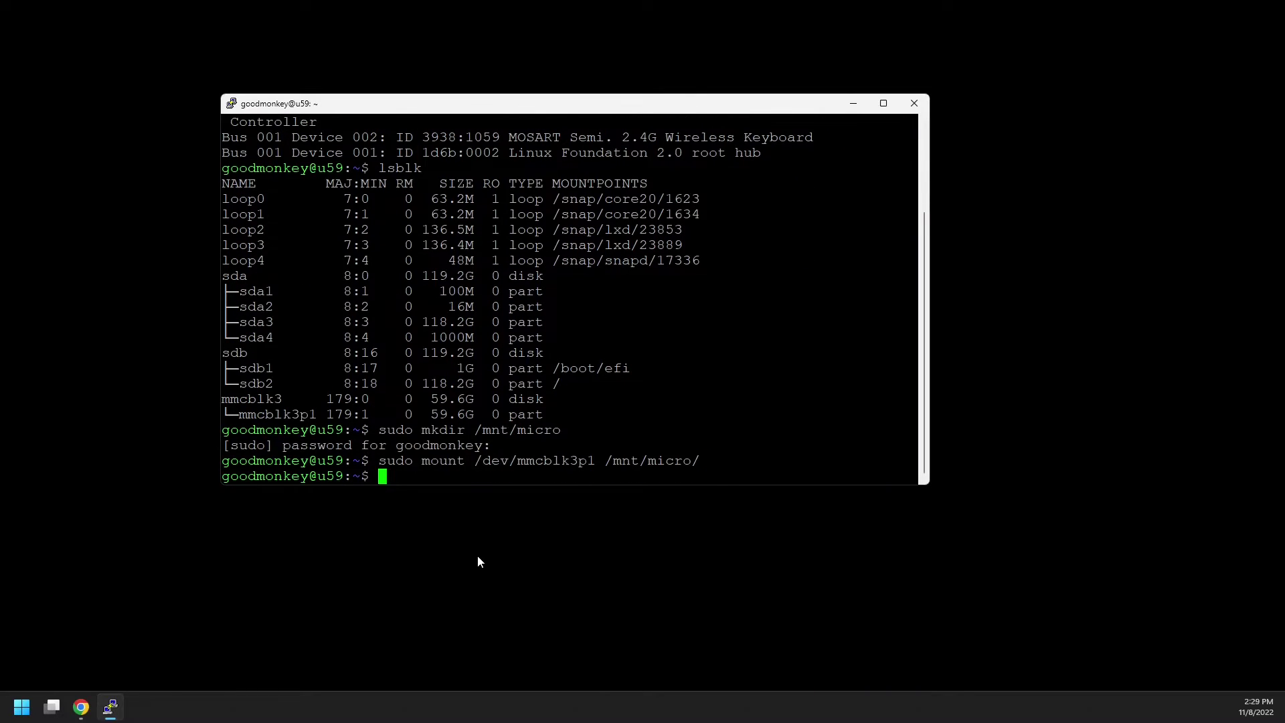
type("ls /mnt/micro/")
key("Return")
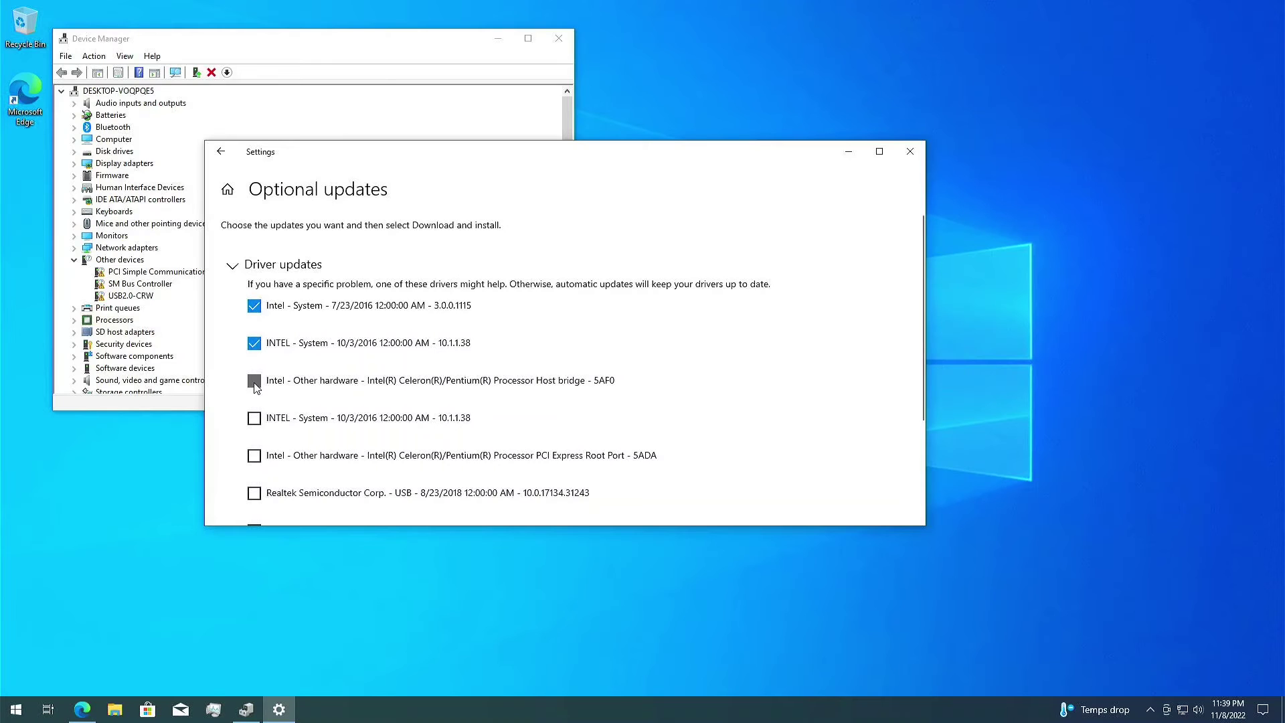
- Tick the second Intel System, Realtek USB and Intel Bluetooth driver updates
left_click(254, 419)
scroll(268, 423, "down", 1)
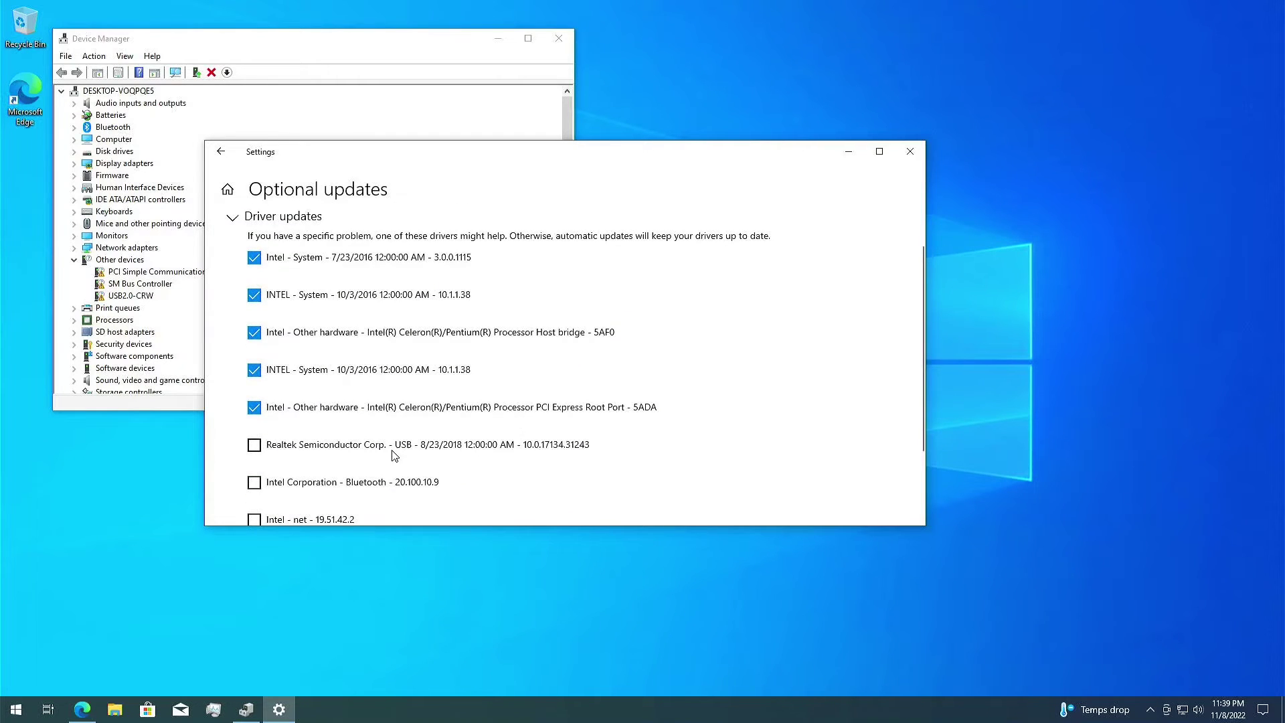
left_click(254, 445)
left_click(255, 481)
scroll(253, 482, "down", 1)
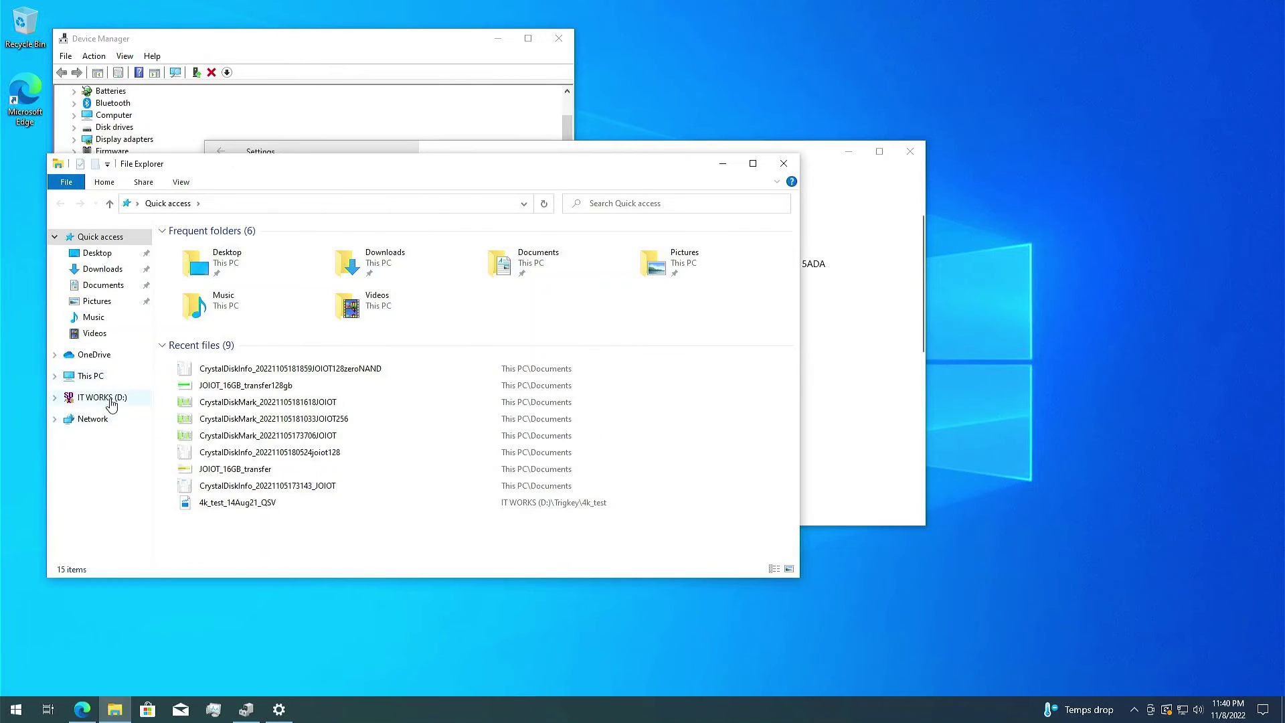
- Show This PC in File Explorer to reveal the 59.6 GB SD card drive
left_click(90, 375)
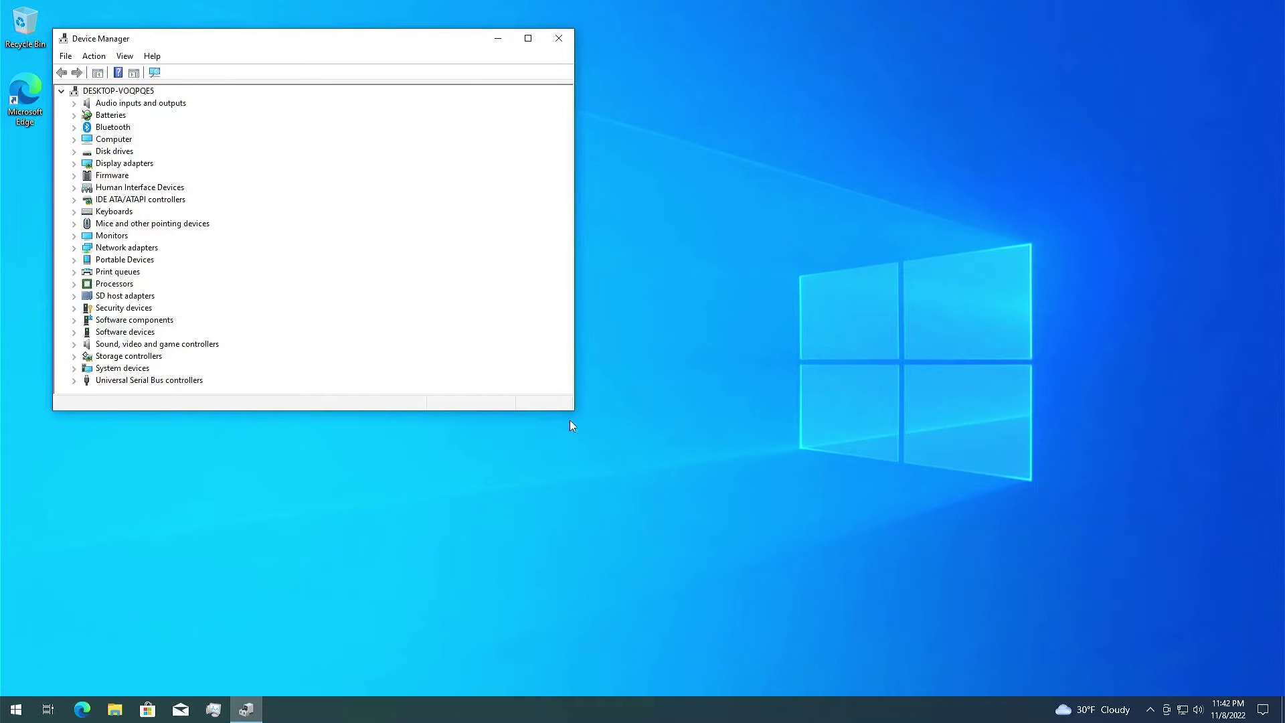
- Drag the Device Manager window's bottom-right corner to enlarge it
left_click_drag(572, 408, 622, 540)
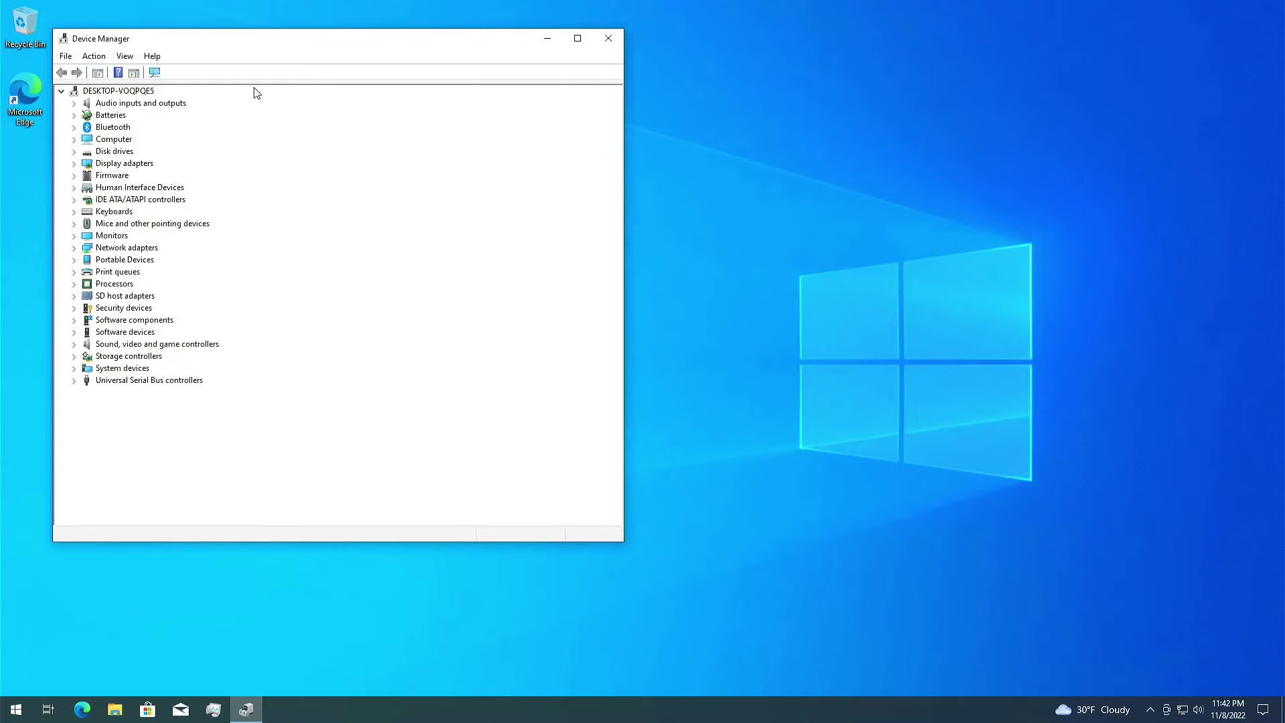